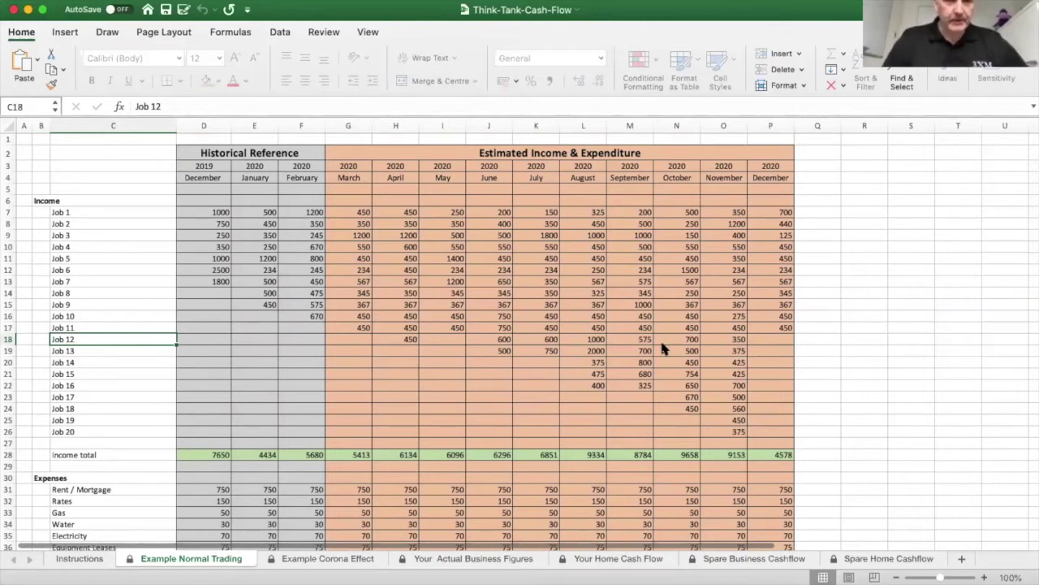
Examine the historical and estimated sections, the month headings and the Job income rows on the Example Normal Trading sheet.
click(198, 152)
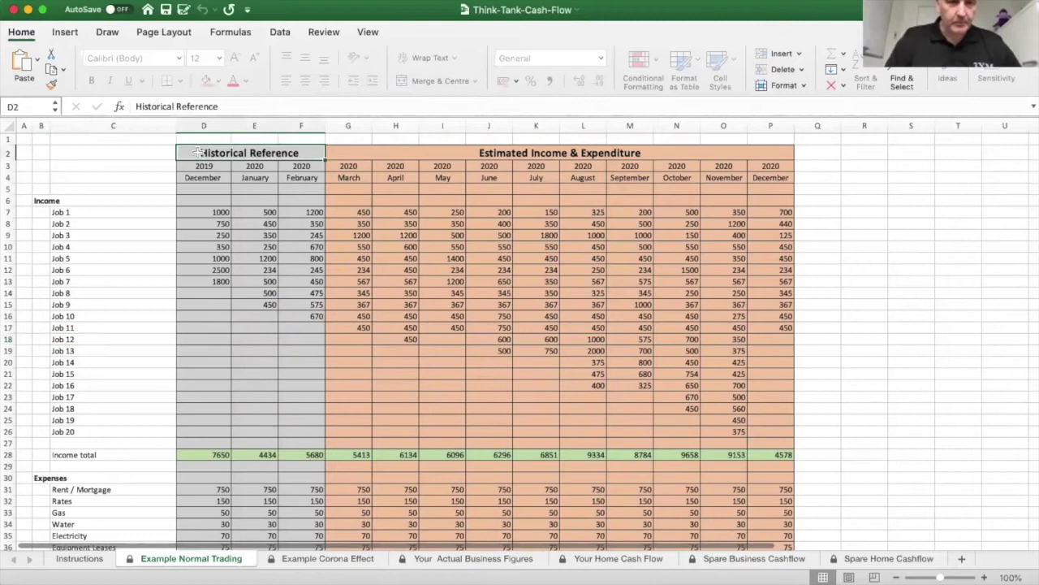
drag(198, 152, 203, 230)
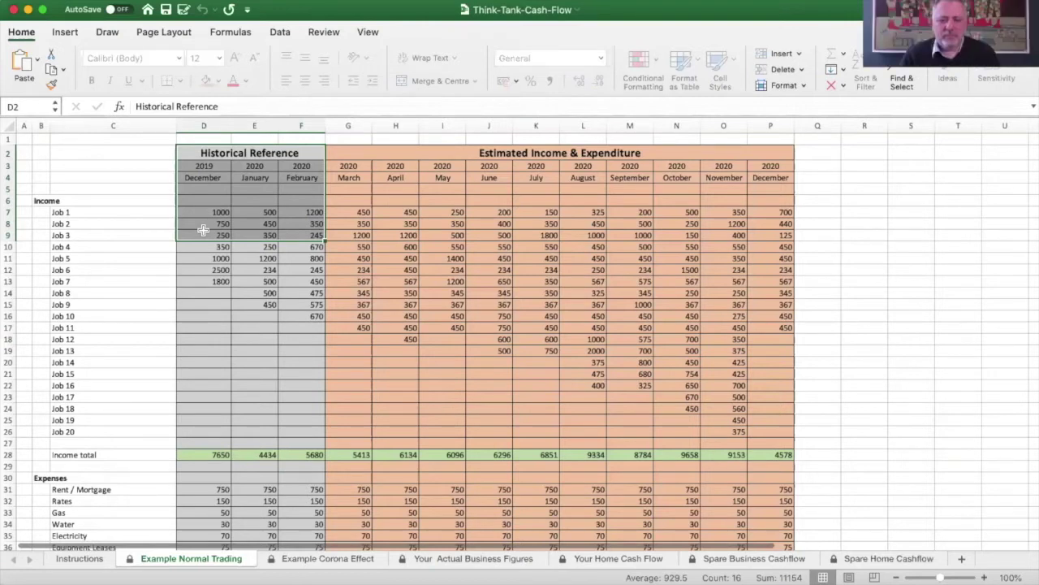
click(183, 172)
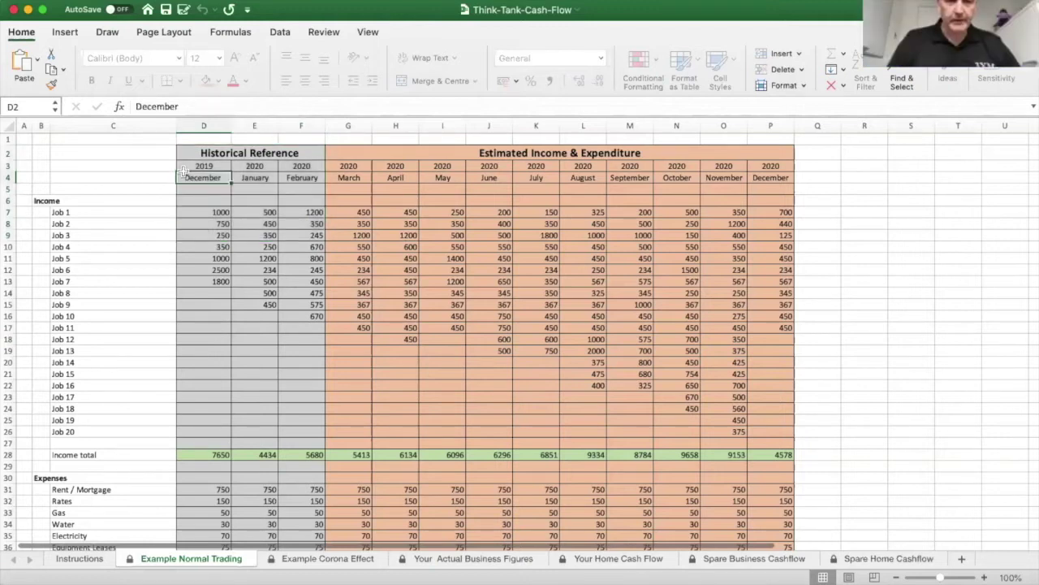
drag(185, 166, 789, 208)
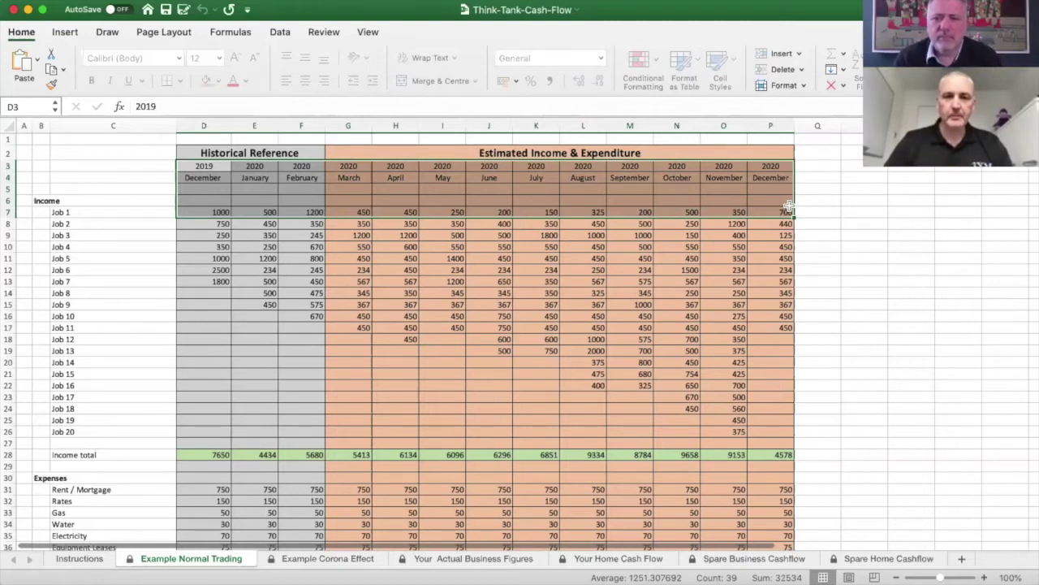
click(78, 211)
drag(78, 210, 81, 412)
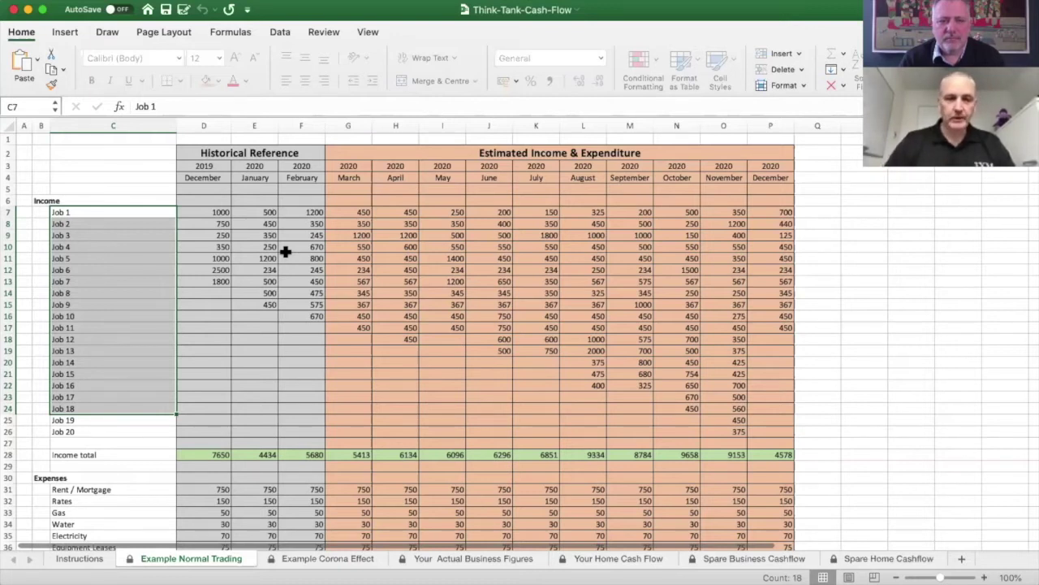
Review the monthly Income total row against the month columns of the normal trading example.
scroll(286, 252, down, 6)
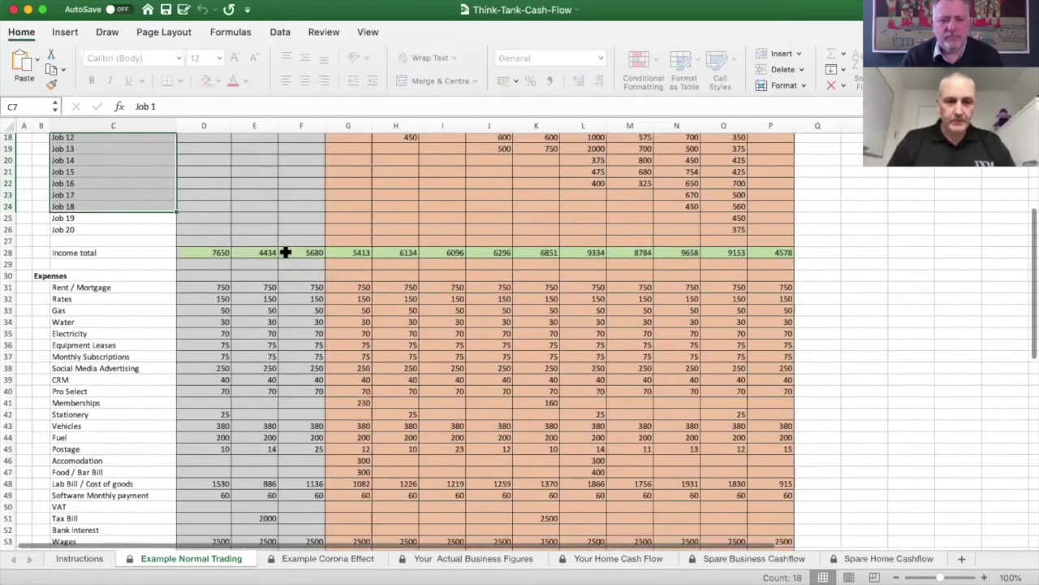
scroll(286, 253, down, 1)
click(285, 253)
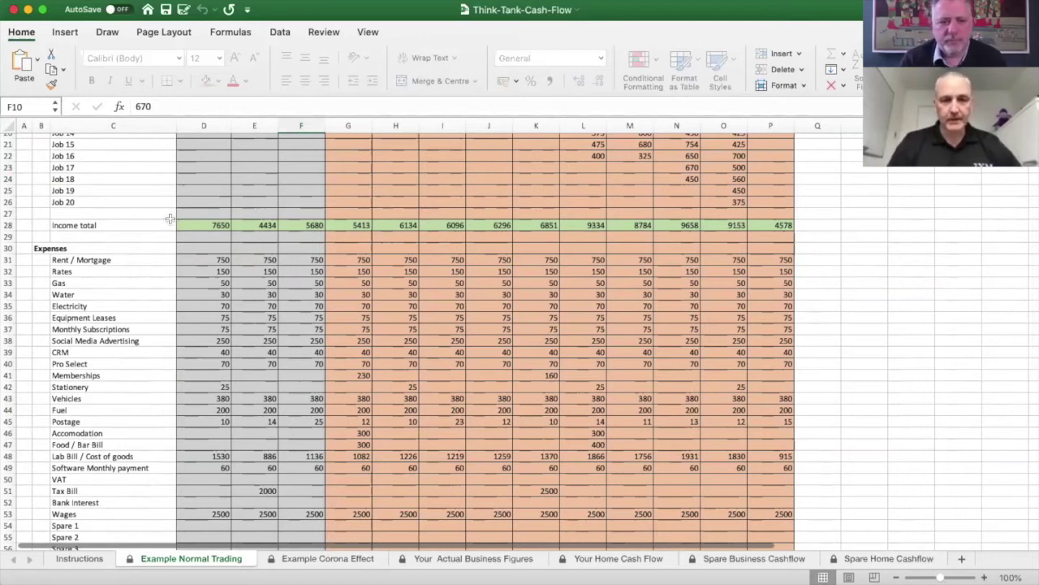
scroll(250, 239, up, 7)
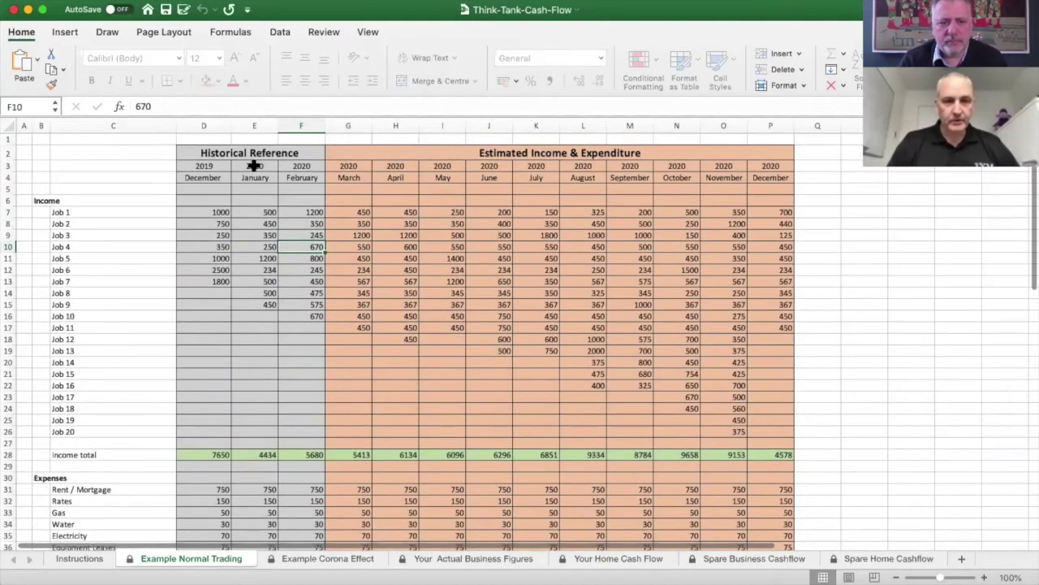
scroll(254, 166, down, 4)
scroll(254, 166, down, 3)
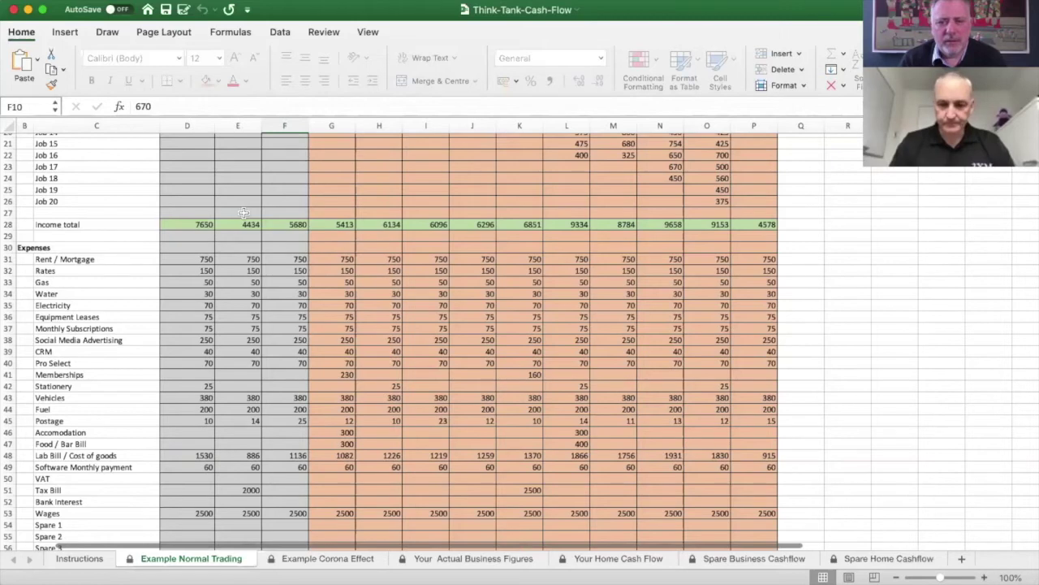
Go through the expense categories from Rent / Mortgage down to the spare rows and Total Expenses.
scroll(244, 212, down, 5)
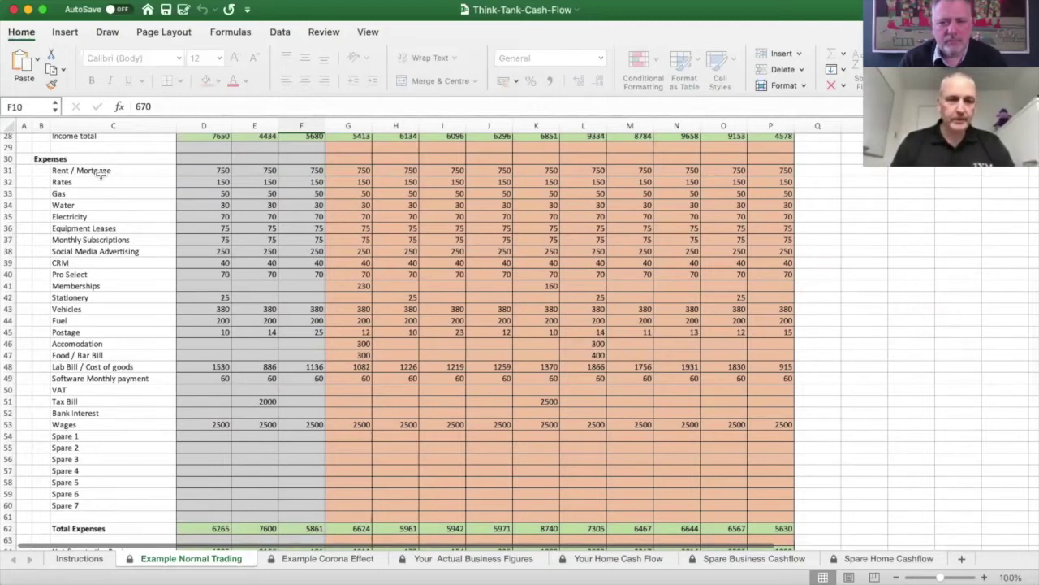
click(117, 172)
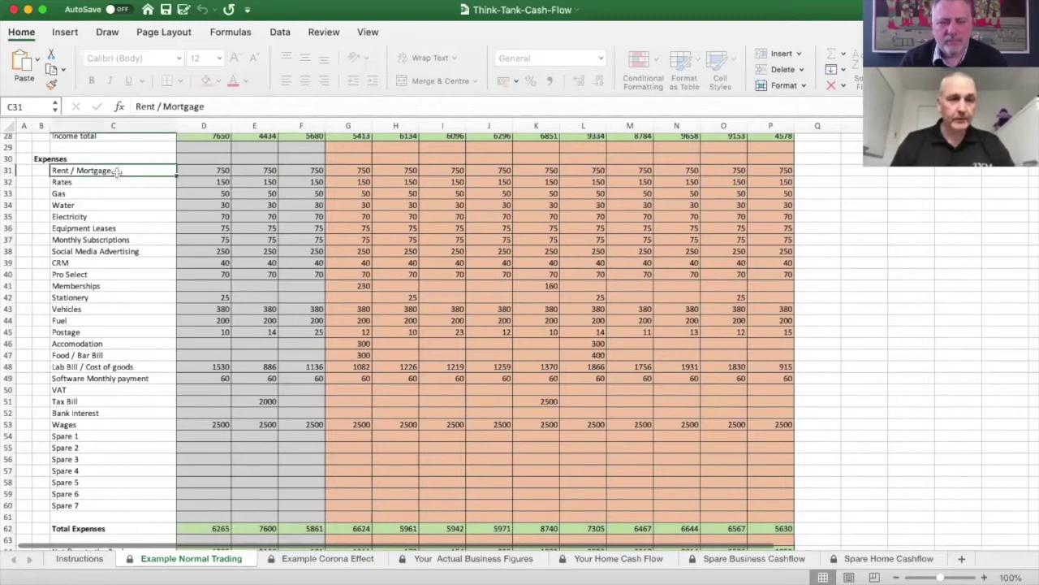
click(113, 182)
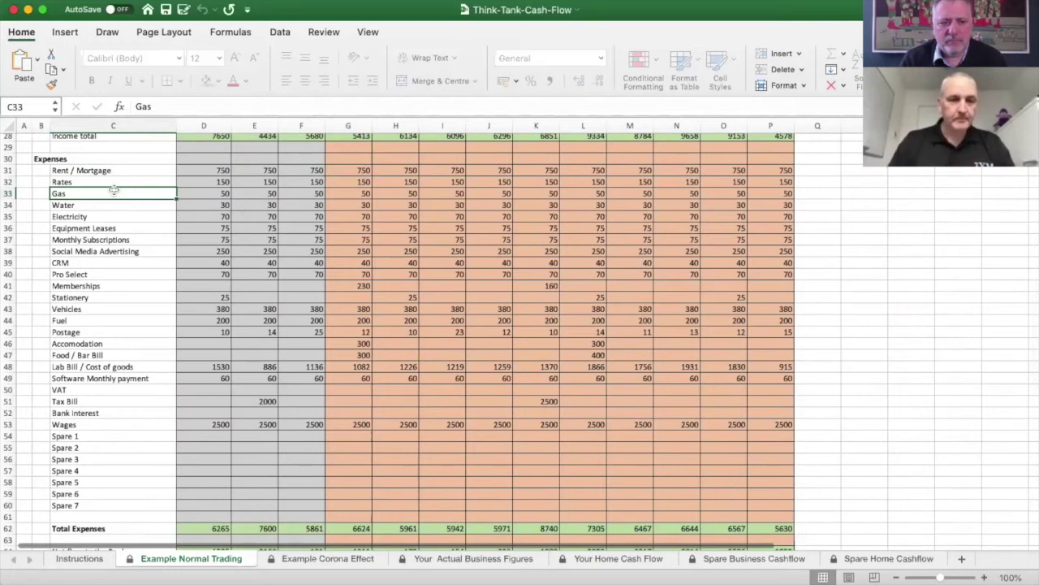
click(101, 274)
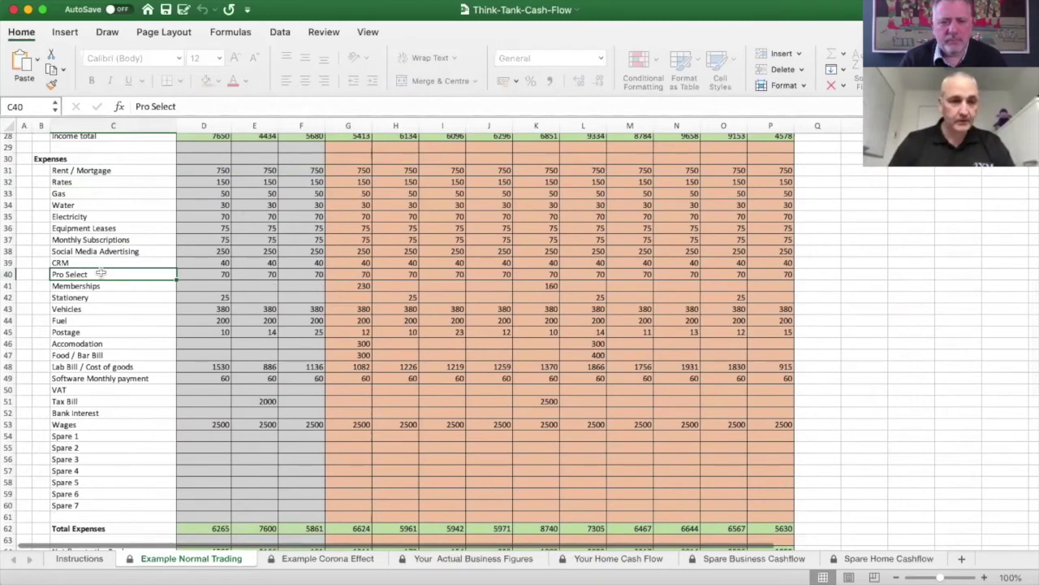
scroll(101, 274, down, 5)
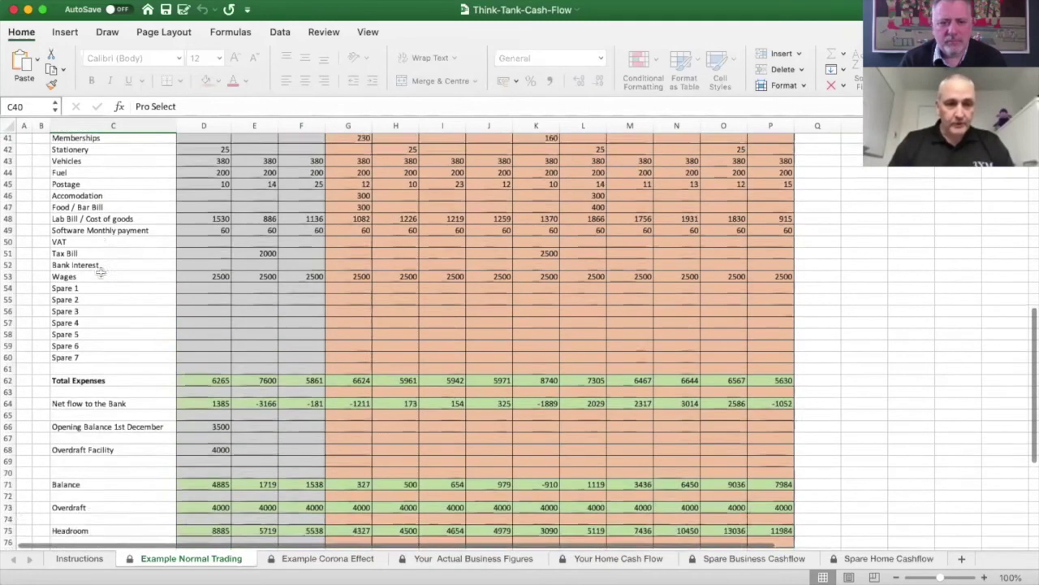
scroll(101, 273, down, 1)
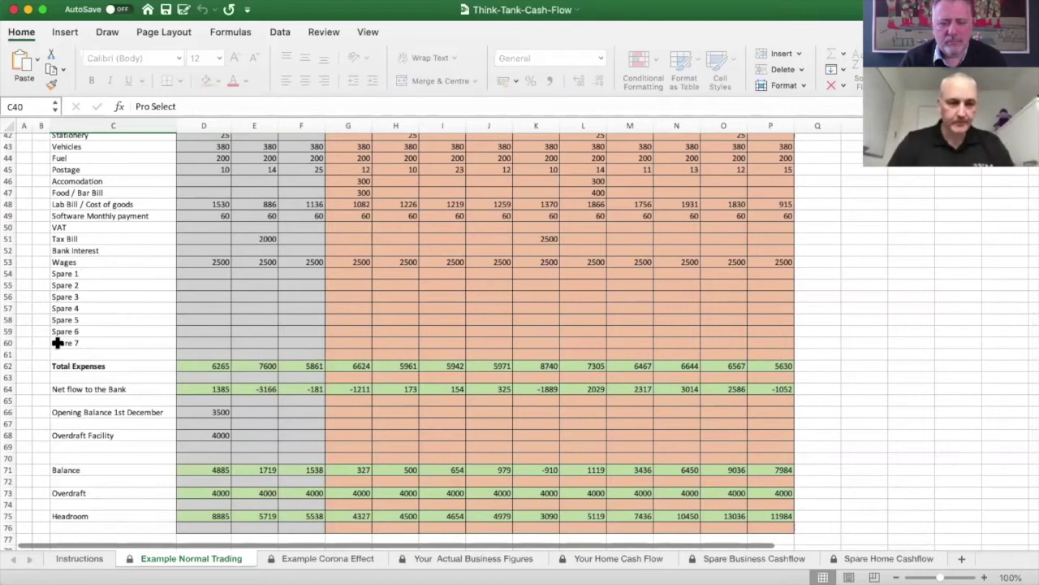
Examine the net flow, opening balance, overdraft facility, balance and headroom rows of the normal trading example.
scroll(57, 342, down, 5)
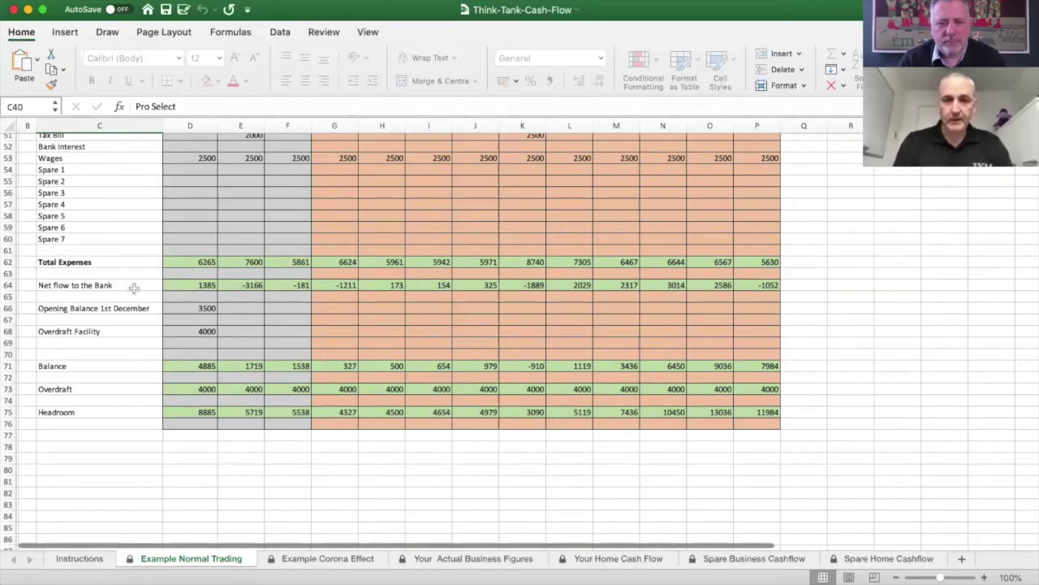
click(343, 297)
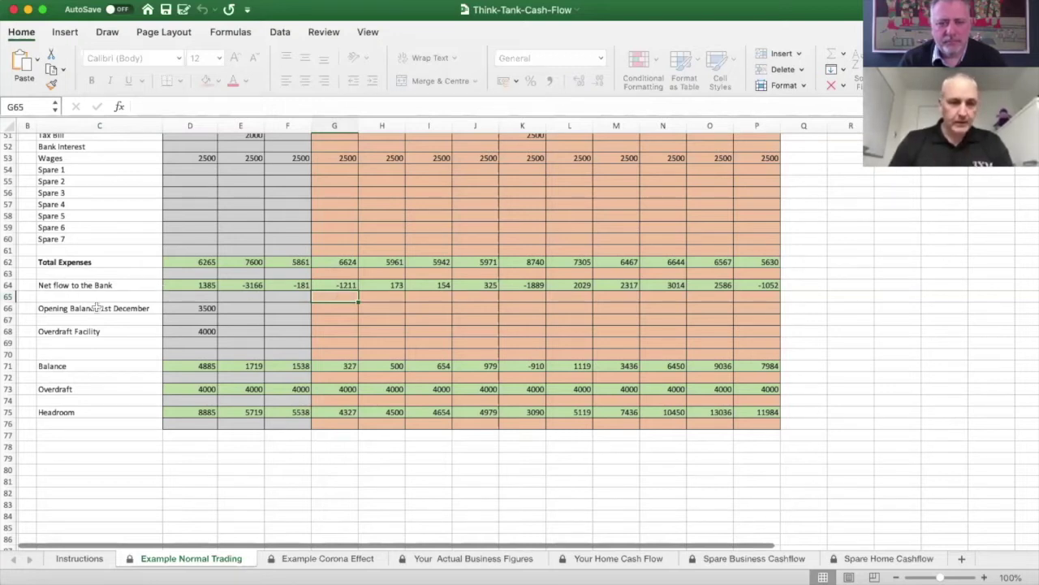
click(186, 307)
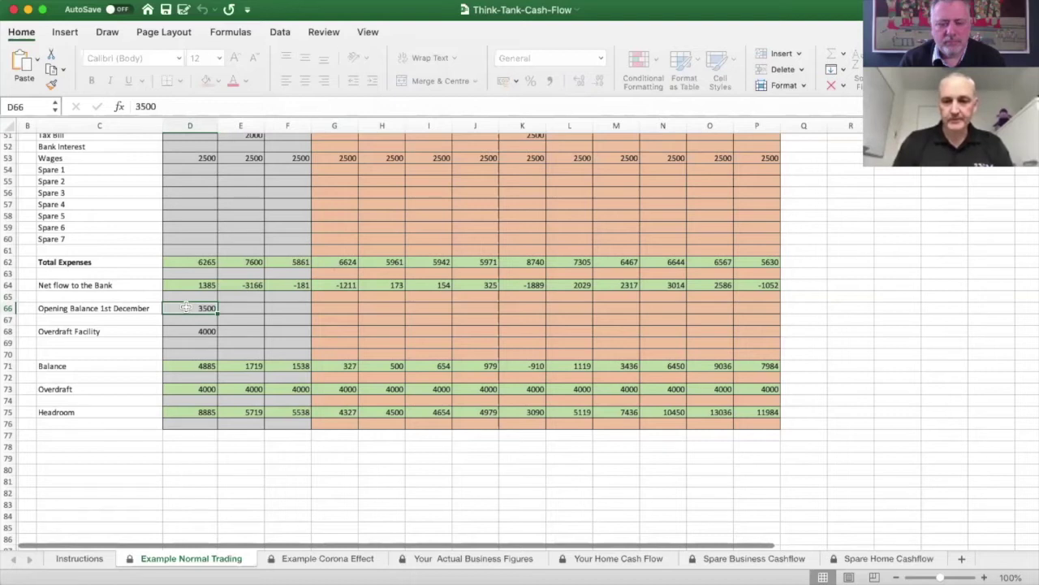
click(190, 332)
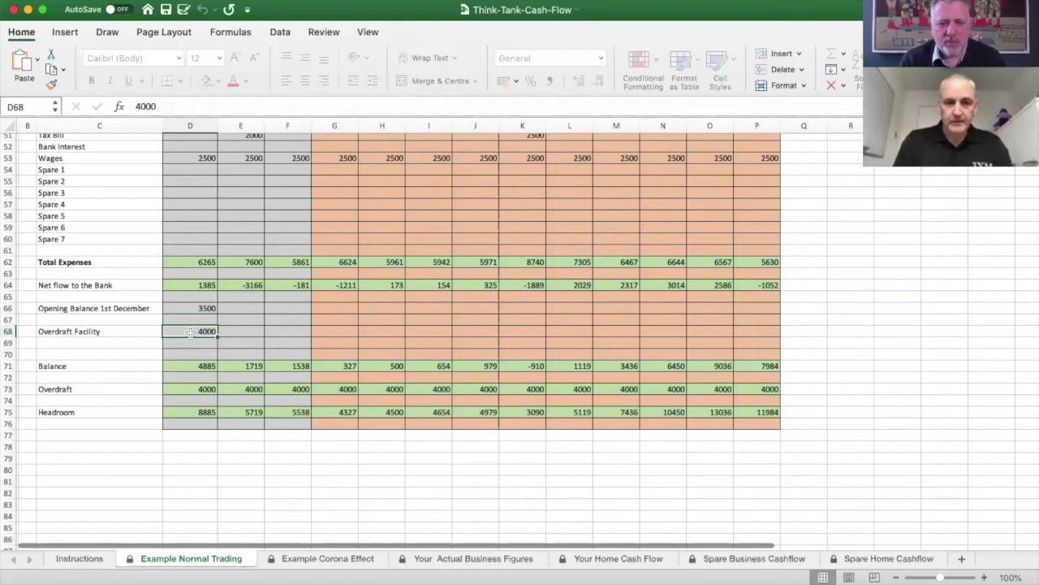
scroll(190, 331, down, 5)
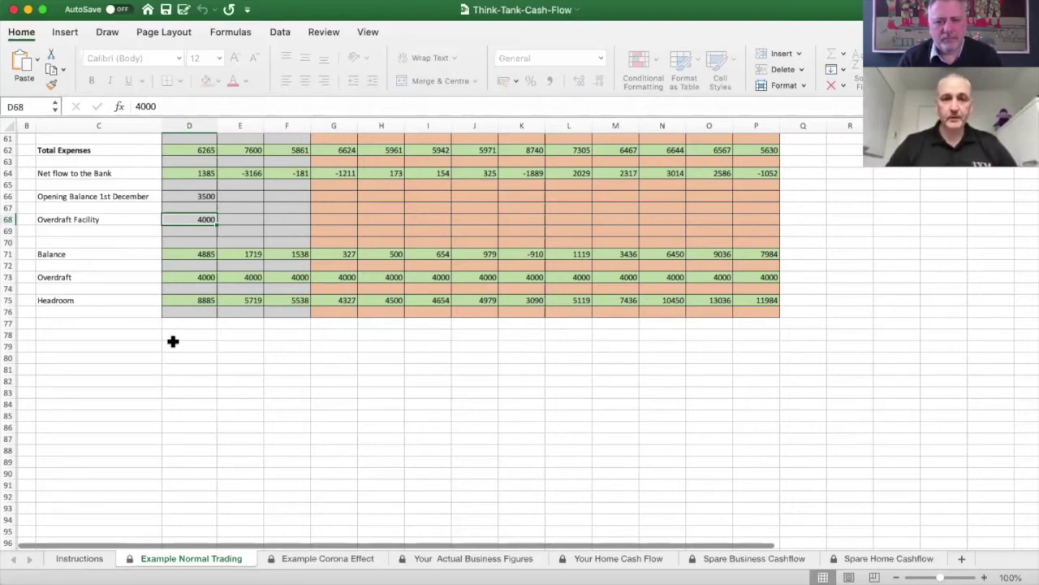
click(526, 242)
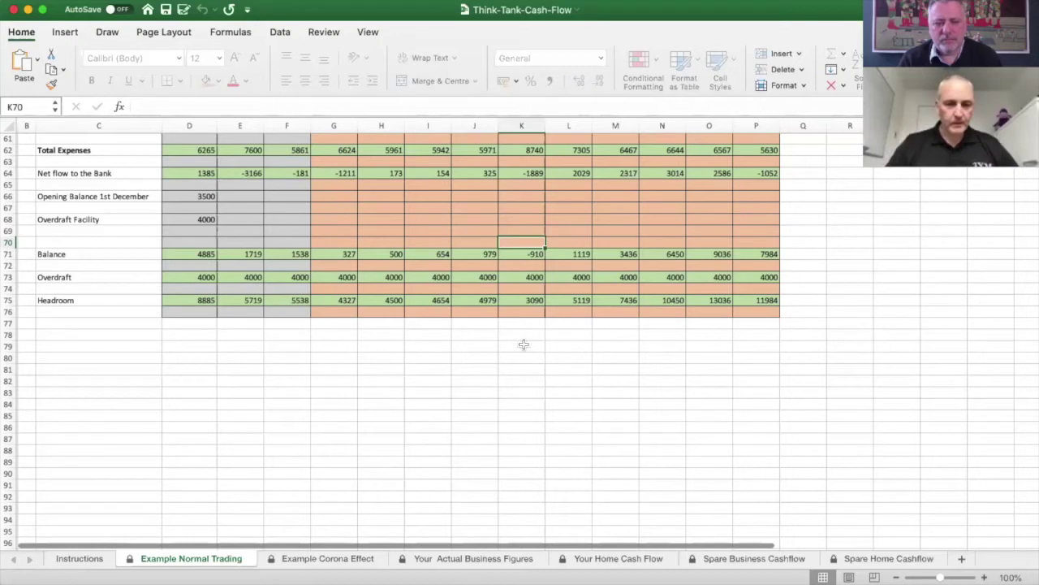
Switch to the Example Corona Effect sheet and review its job income, income totals and expense rows.
click(309, 562)
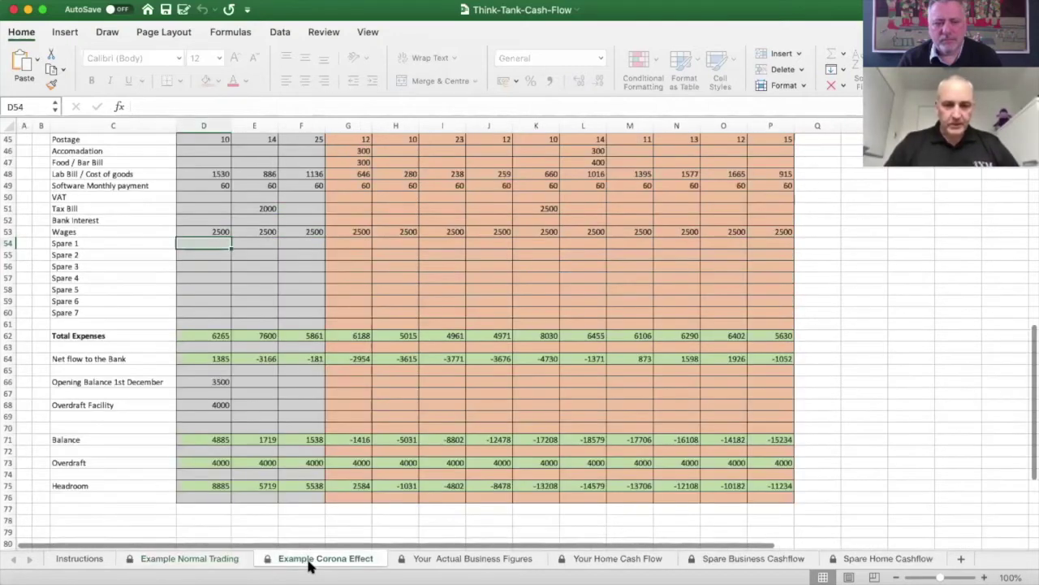
scroll(204, 401, up, 15)
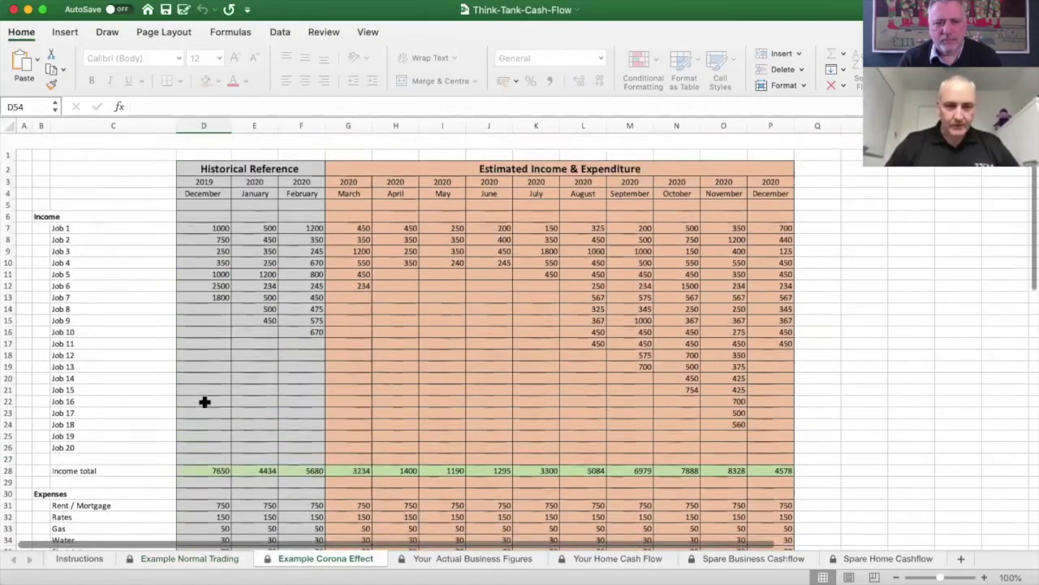
scroll(205, 401, down, 1)
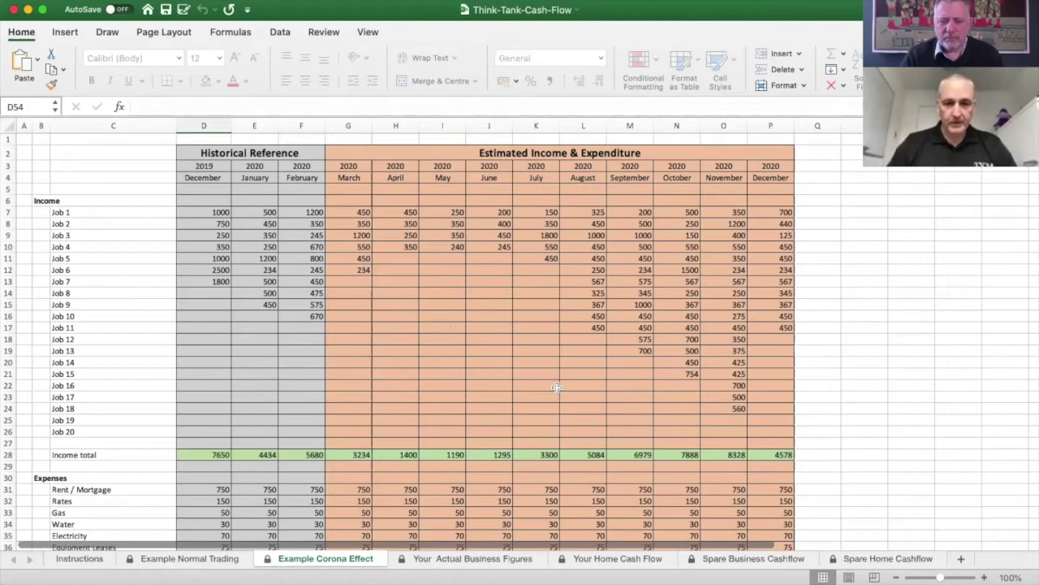
scroll(557, 388, down, 5)
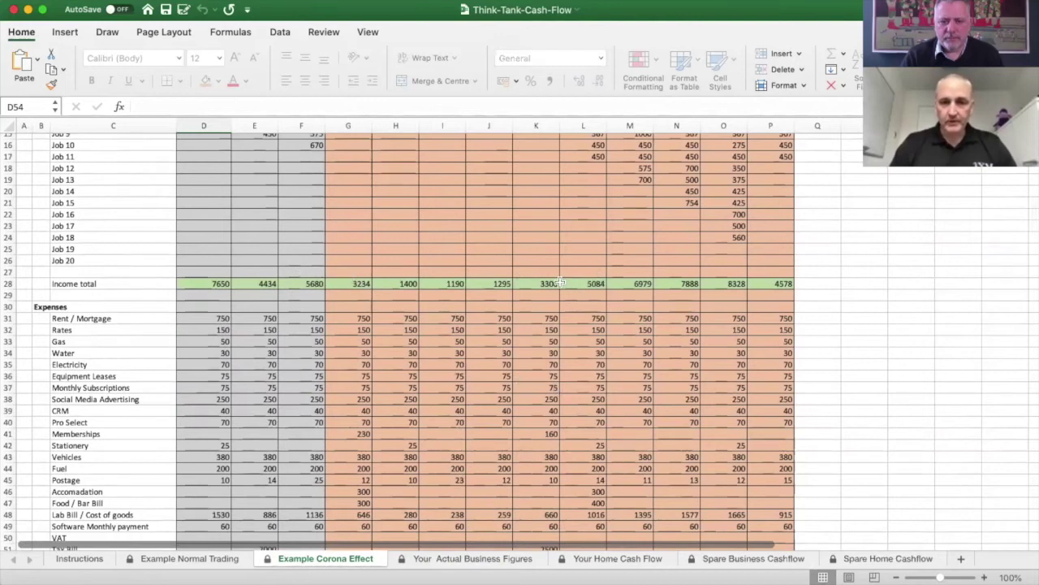
scroll(195, 263, down, 4)
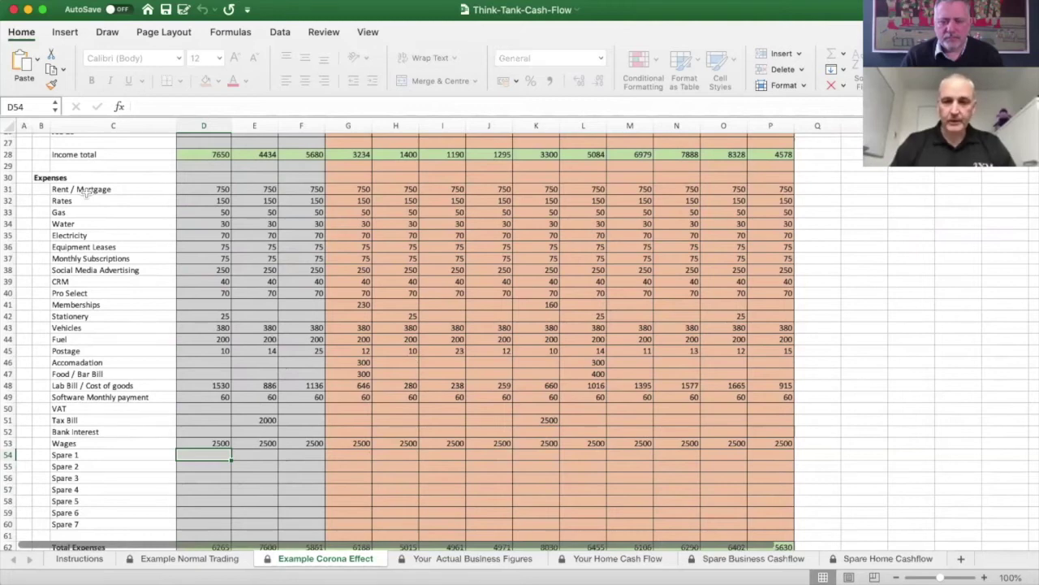
Examine the net flow, overdraft facility, balance and headroom rows on the Example Corona Effect sheet.
scroll(86, 192, down, 9)
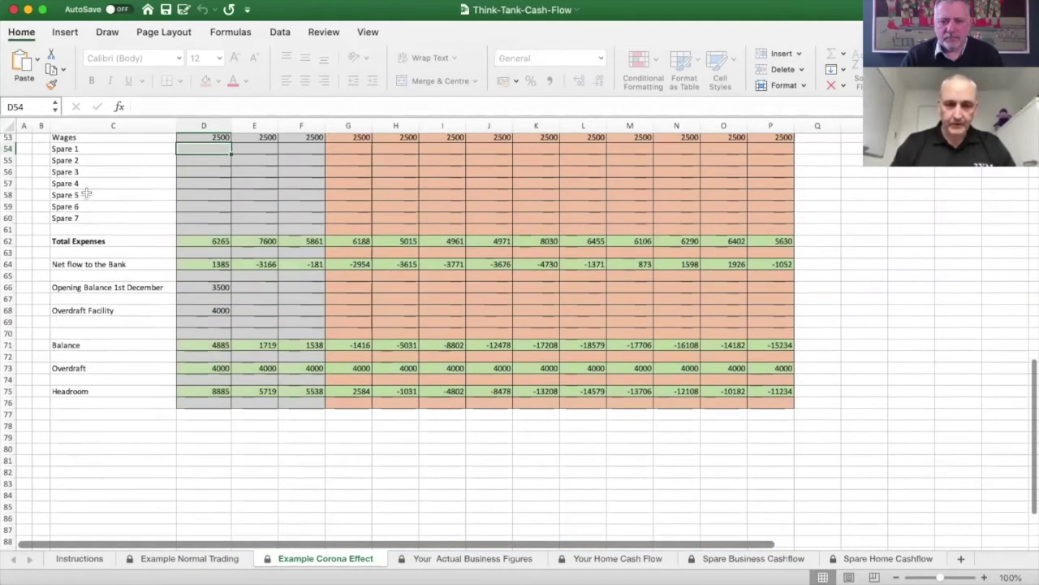
scroll(86, 193, down, 2)
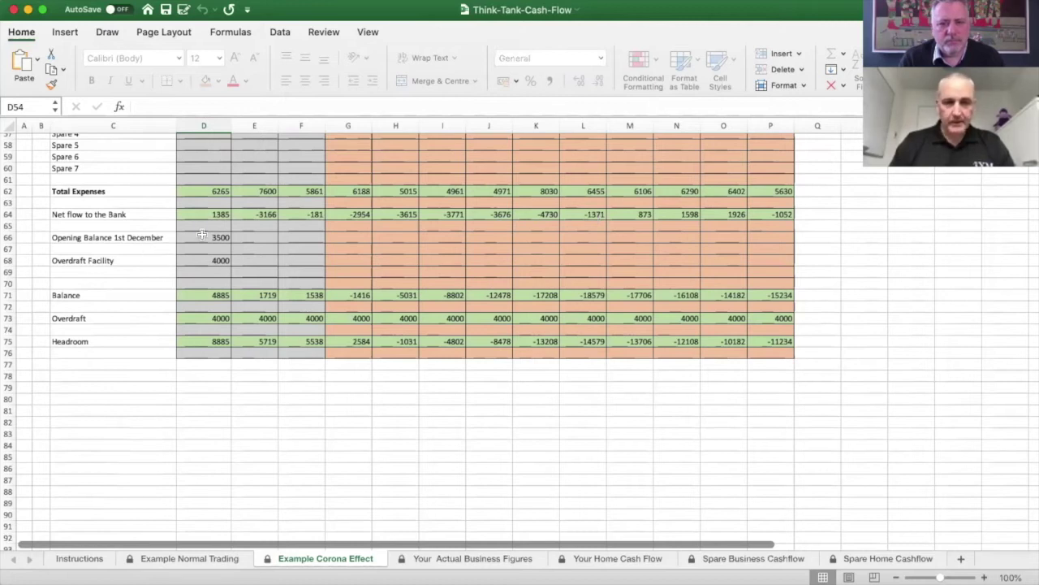
click(196, 260)
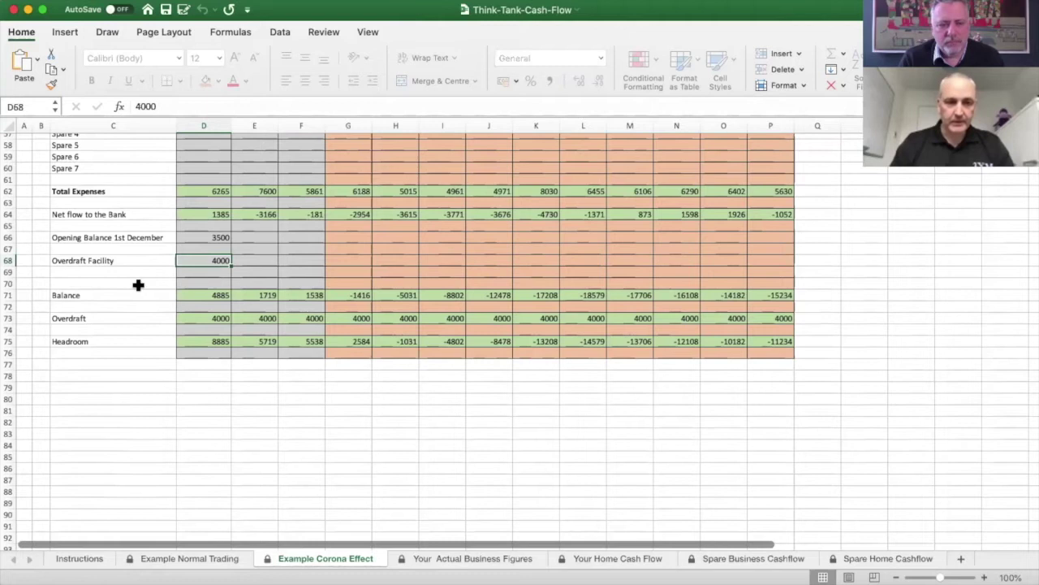
scroll(139, 285, down, 3)
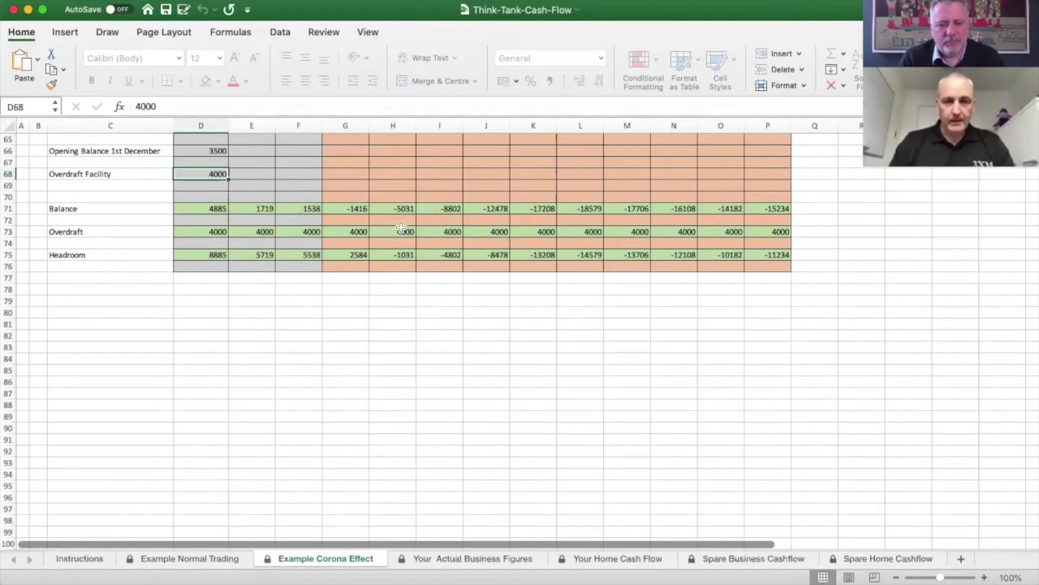
click(118, 255)
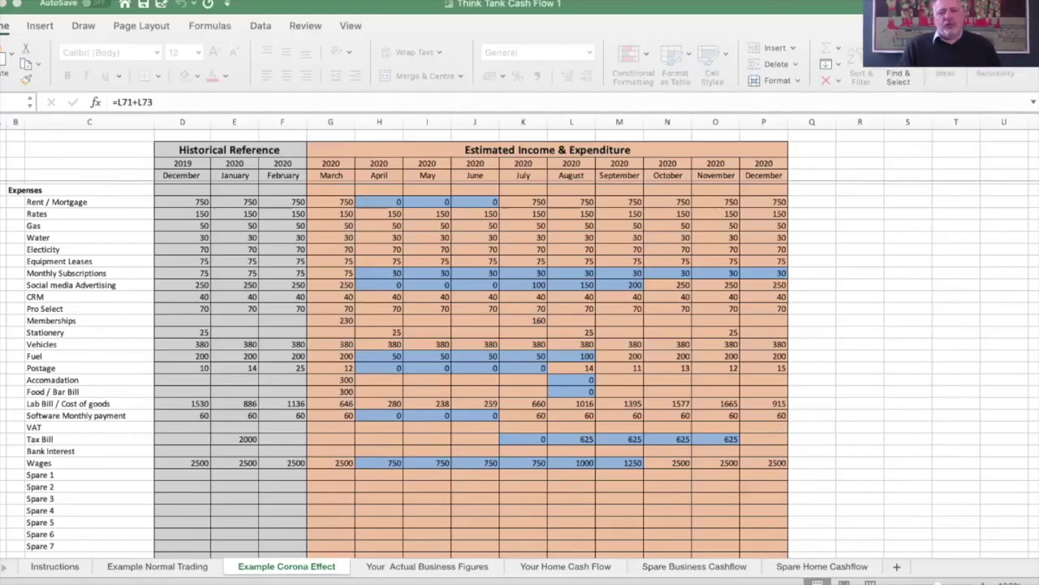
Show the Think Tank Cash Flow 1 workbook full screen and review its income rows and blue-highlighted expense adjustments.
click(279, 4)
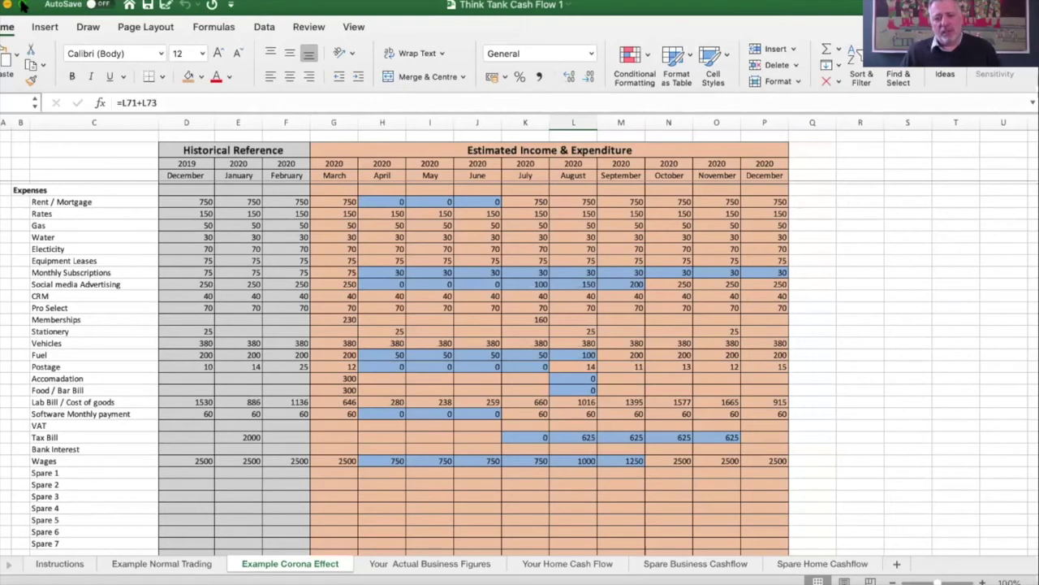
click(22, 6)
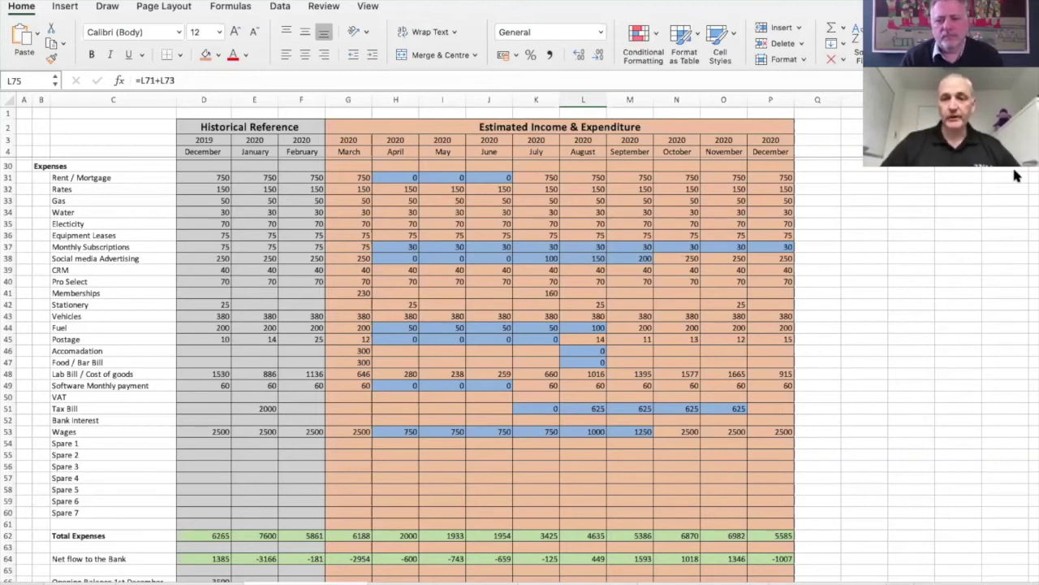
scroll(336, 294, up, 1)
scroll(336, 294, up, 8)
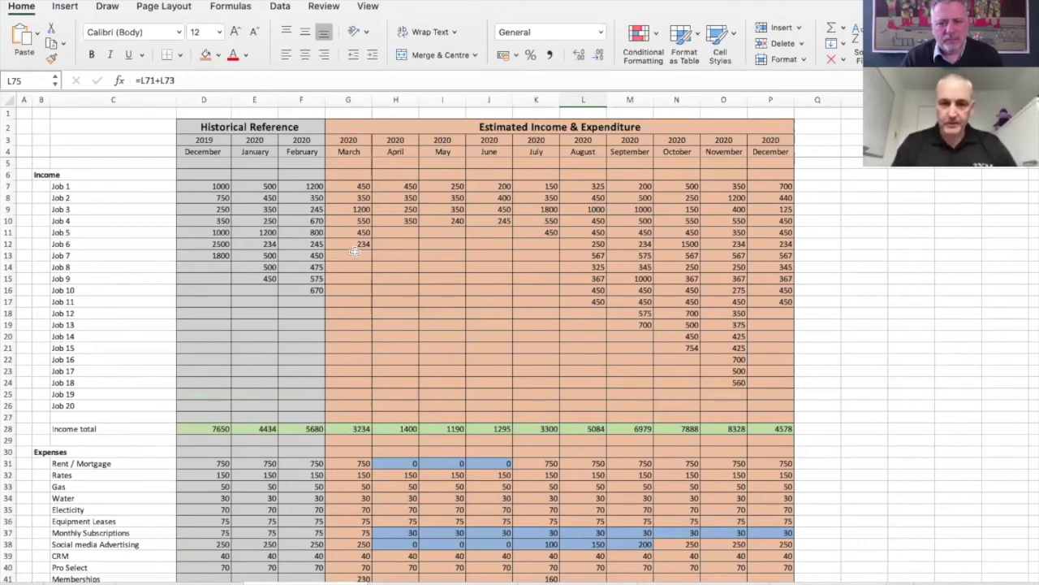
scroll(354, 251, down, 7)
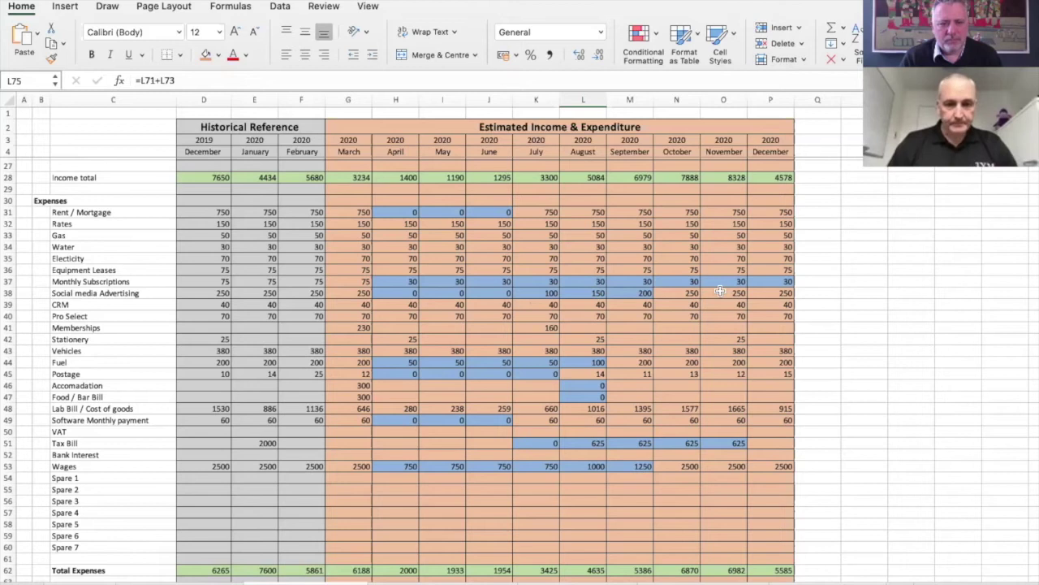
Examine the reduced expense rows, focusing on Software Monthly payment, Tax Bill and the July tax bill cell.
scroll(720, 290, down, 2)
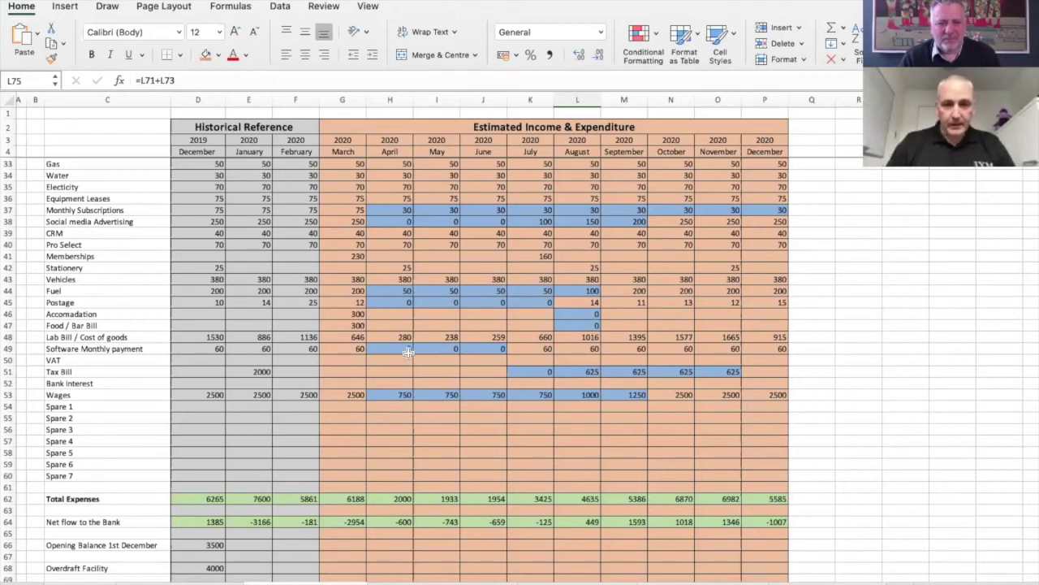
click(138, 351)
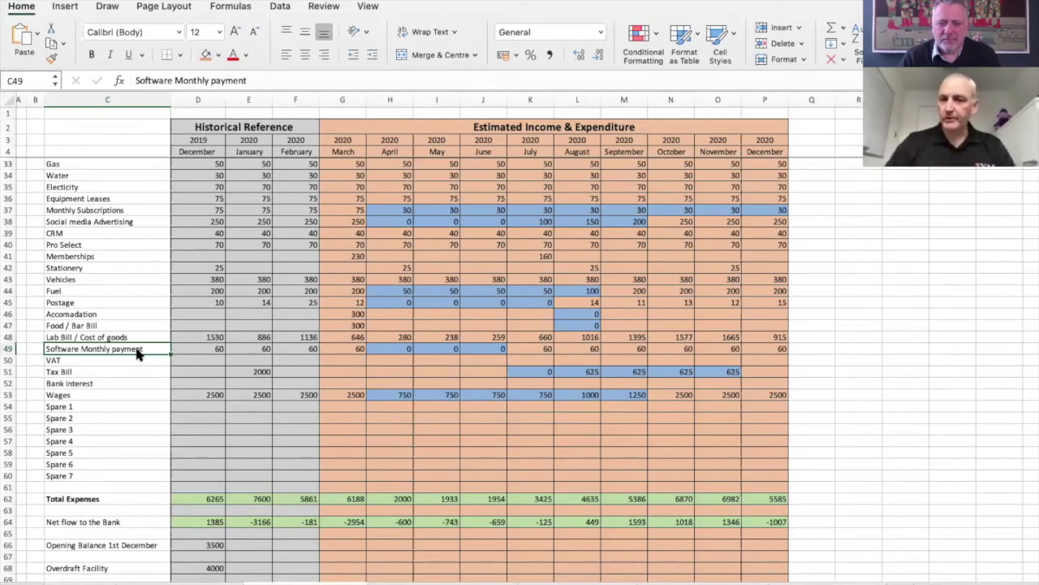
click(99, 374)
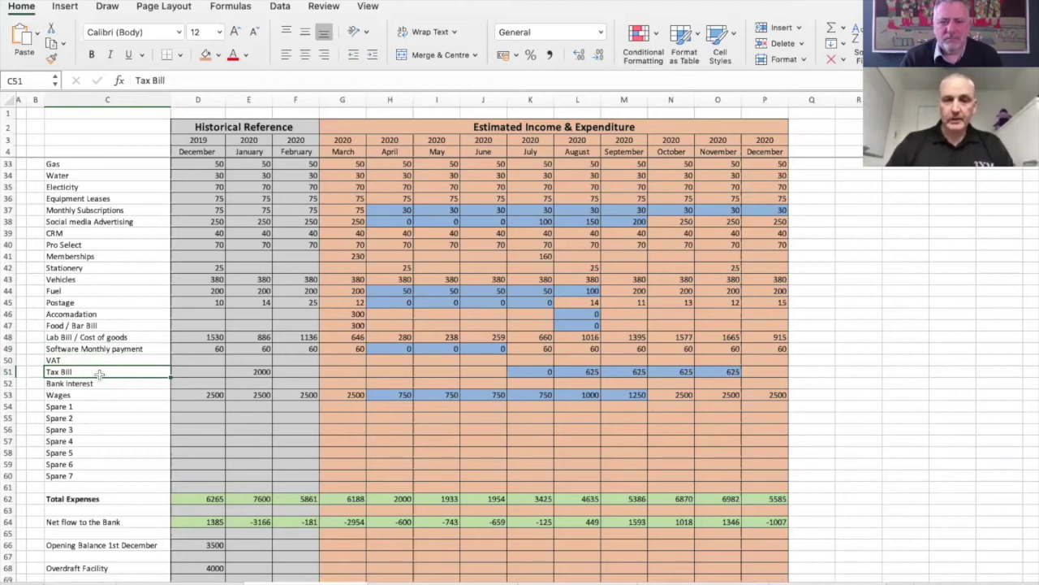
click(521, 372)
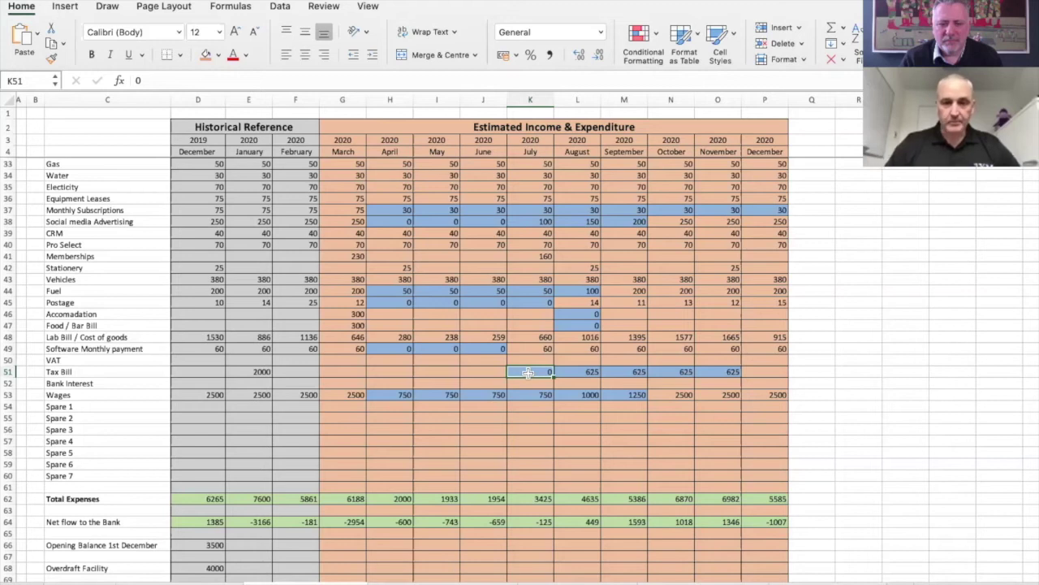
click(528, 372)
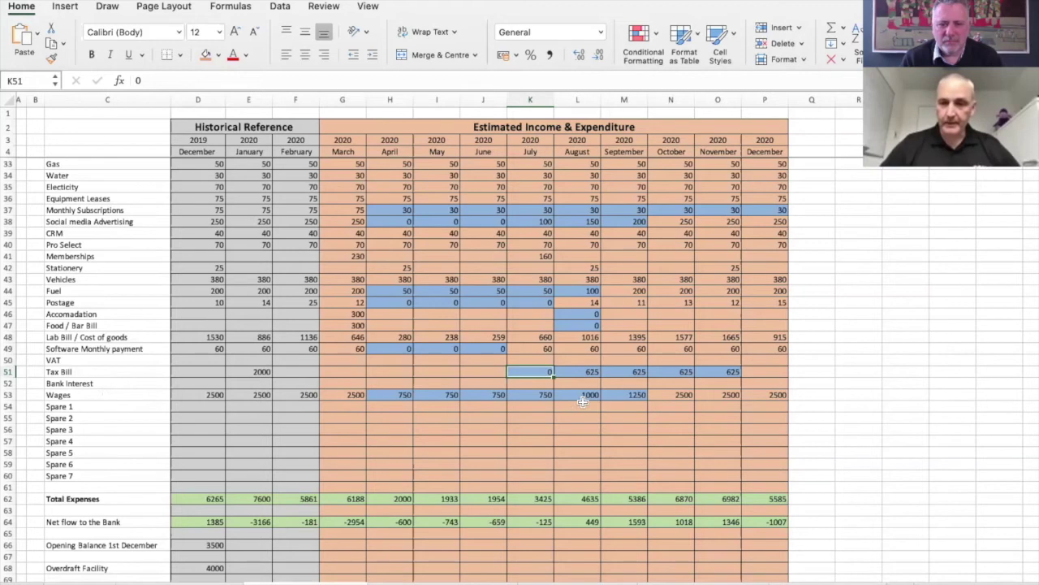
Examine the Balance, Overdraft and Headroom rows of the reduced-expenses forecast, focusing on June to August.
scroll(583, 402, down, 7)
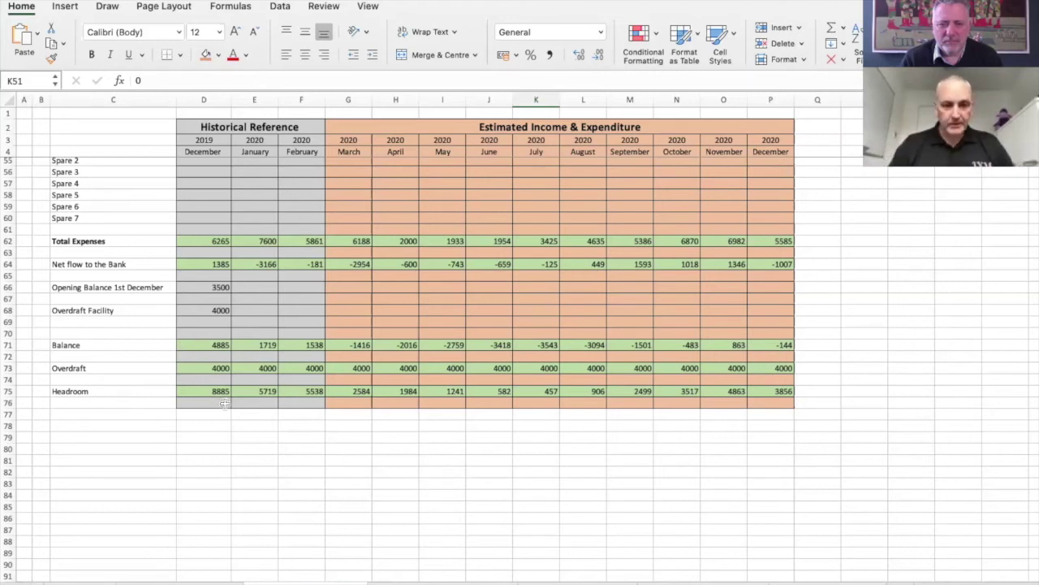
click(498, 416)
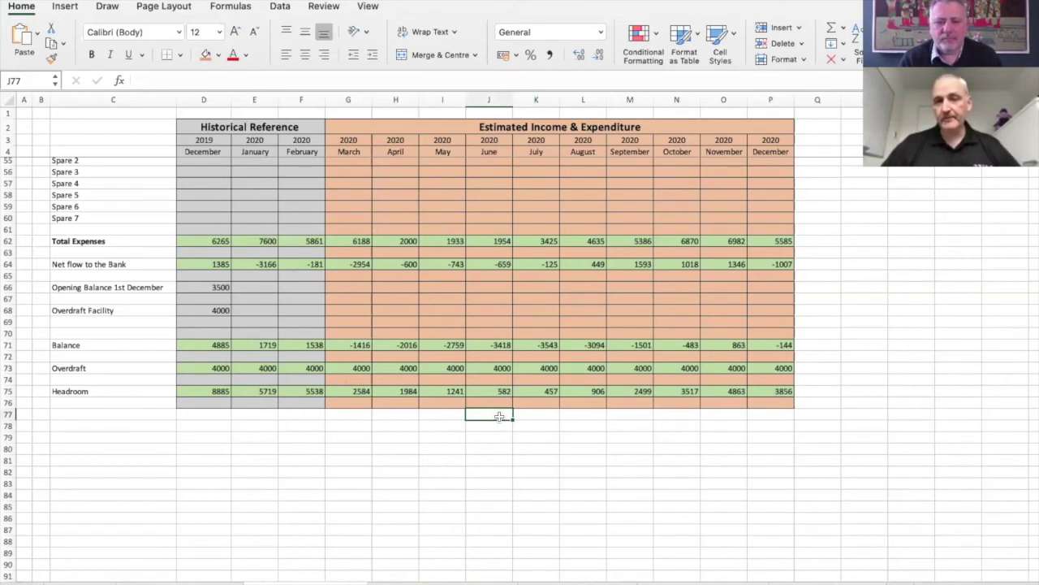
click(542, 416)
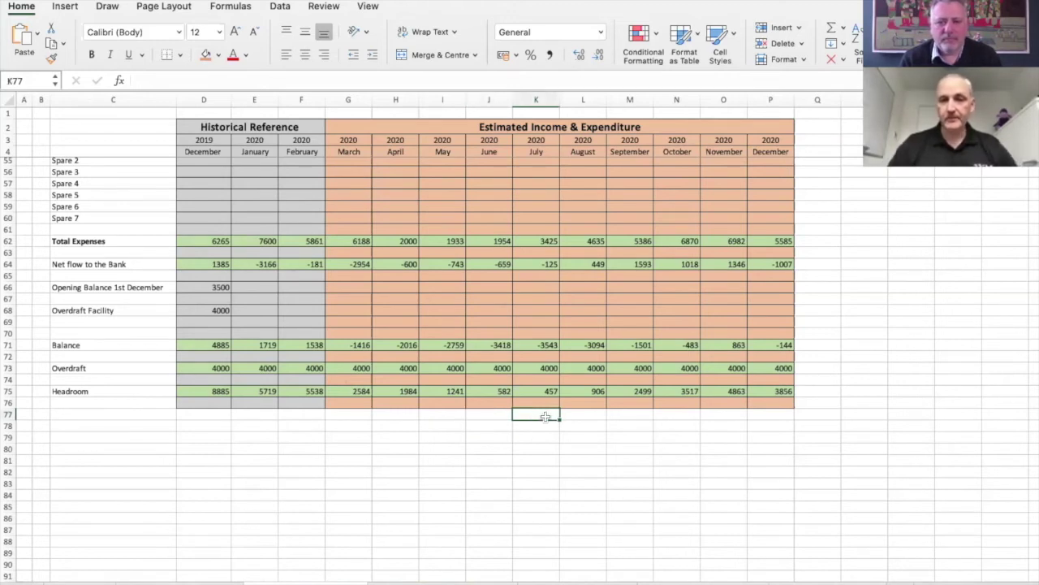
click(577, 424)
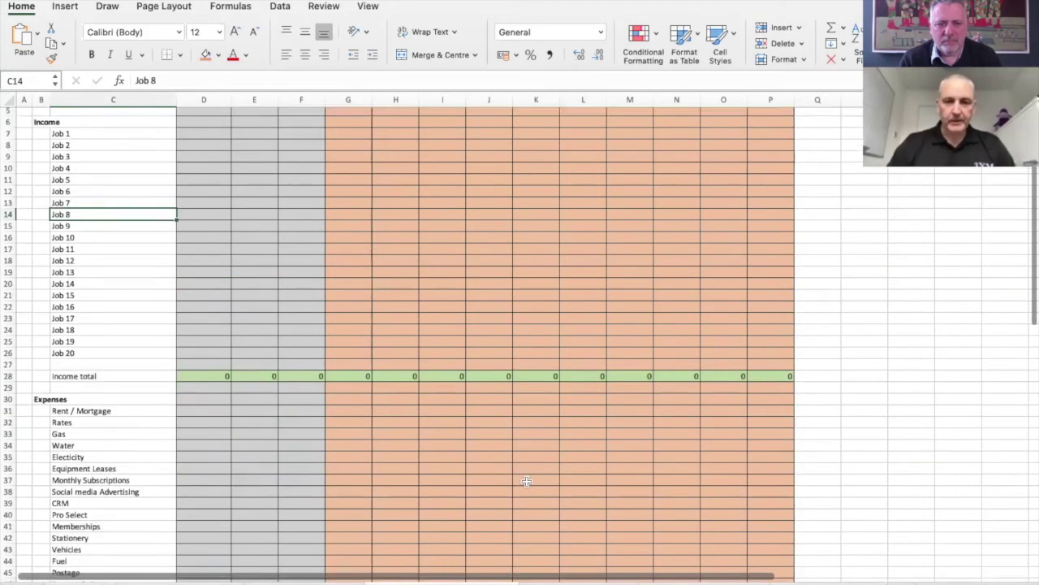
Review the blank job-based and household forecast templates, checking household expense rows such as Sky TV / Cable TV and Food Shopping.
scroll(526, 481, down, 12)
scroll(526, 481, up, 6)
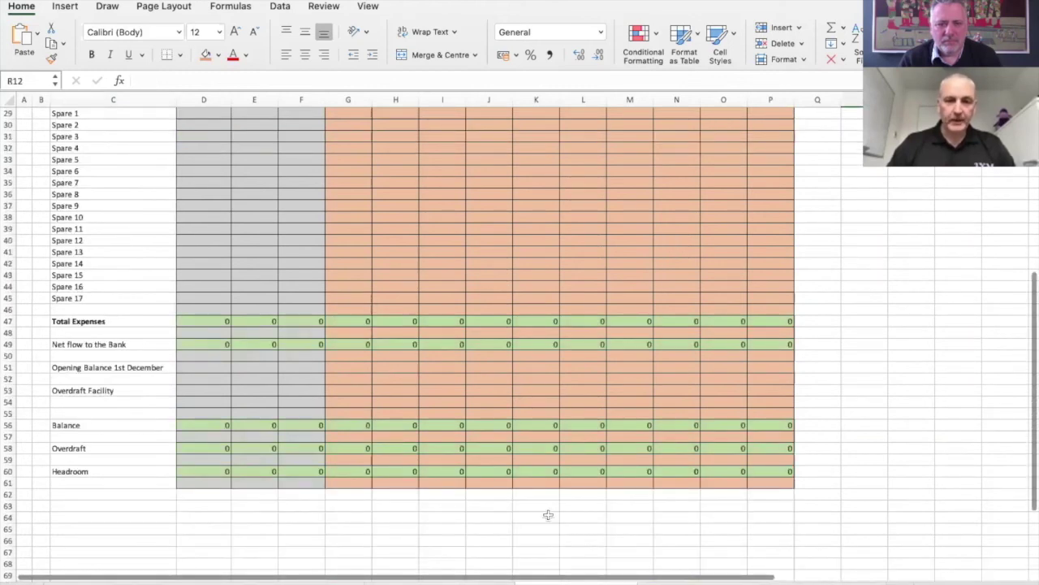
scroll(548, 514, up, 10)
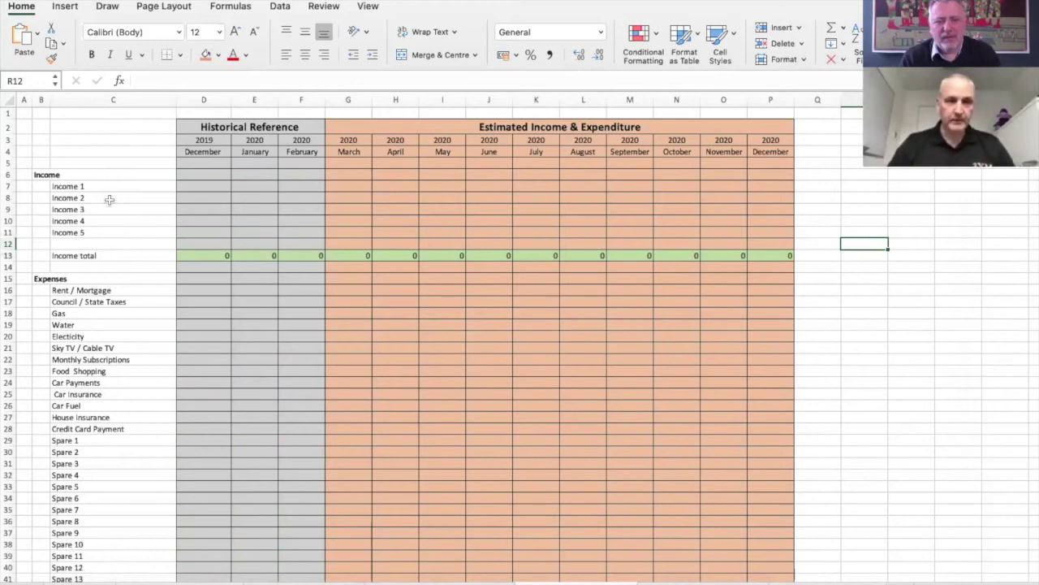
scroll(109, 199, down, 5)
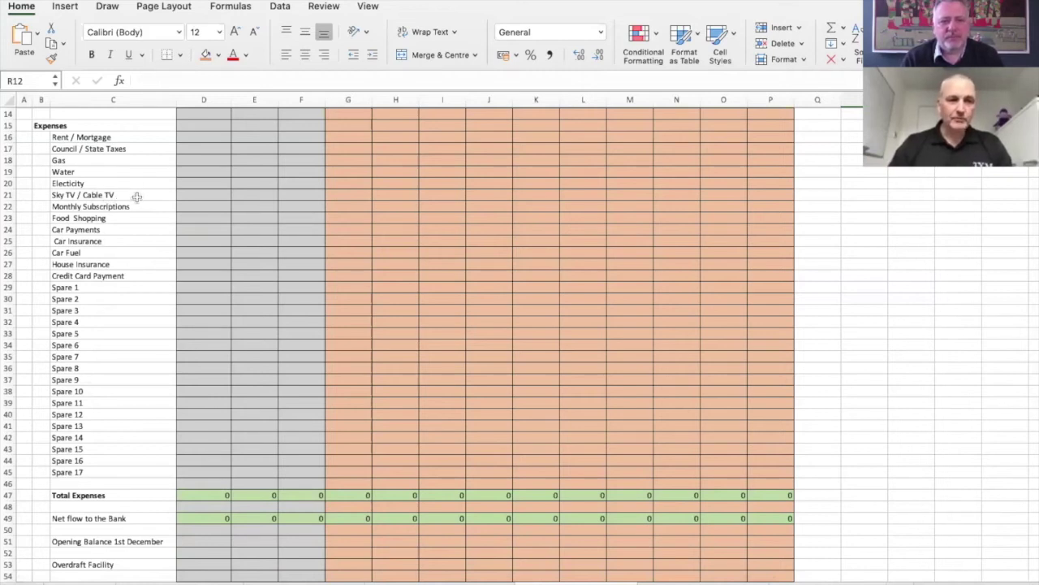
click(136, 196)
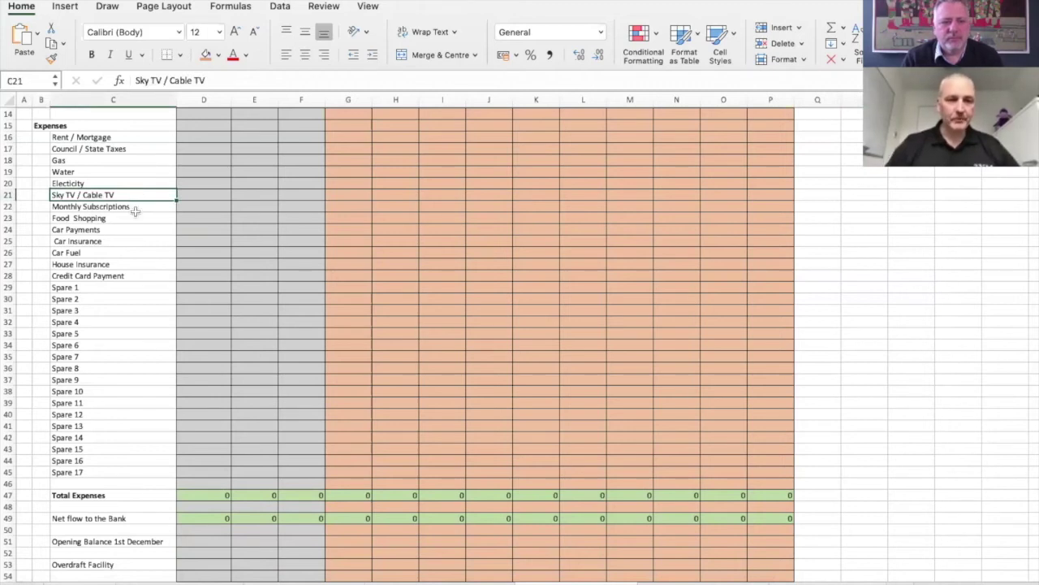
click(139, 219)
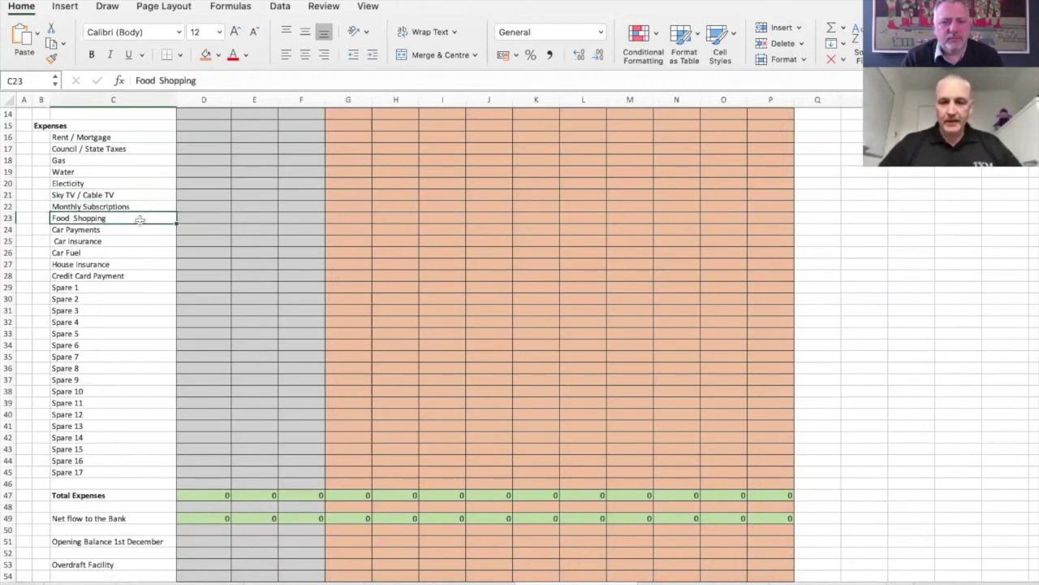